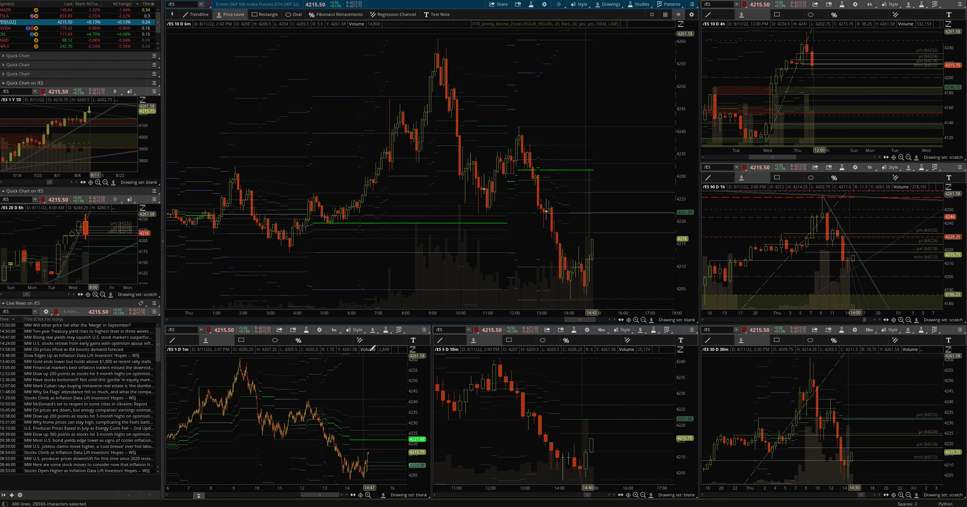
pyautogui.click(306, 330)
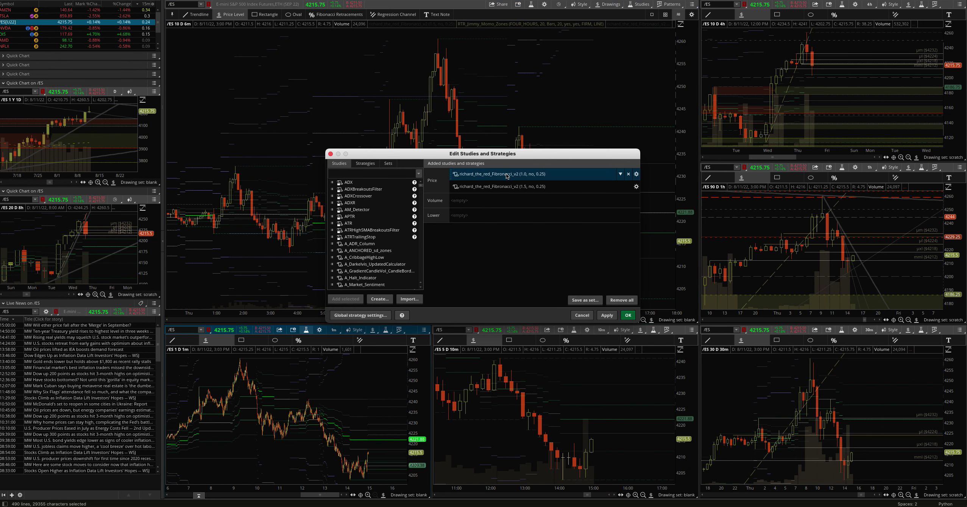
pyautogui.click(636, 174)
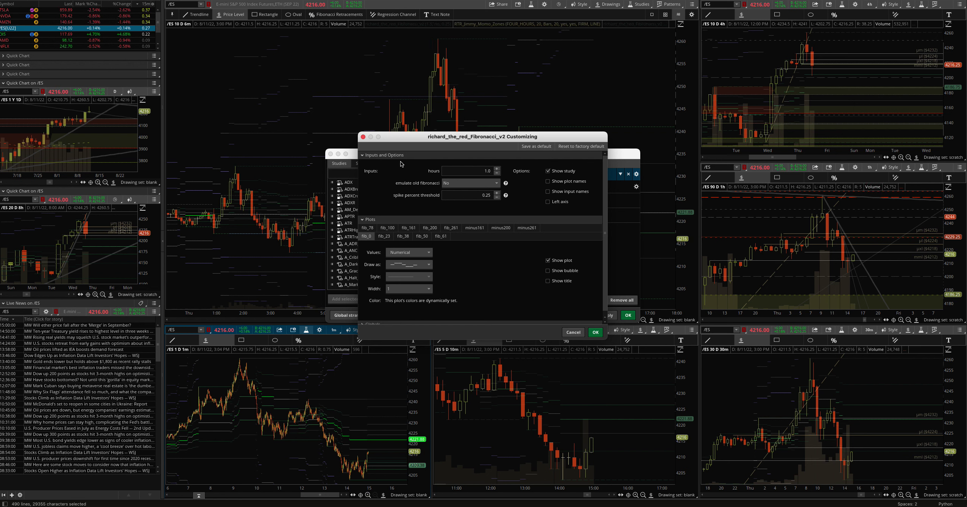
pyautogui.click(364, 137)
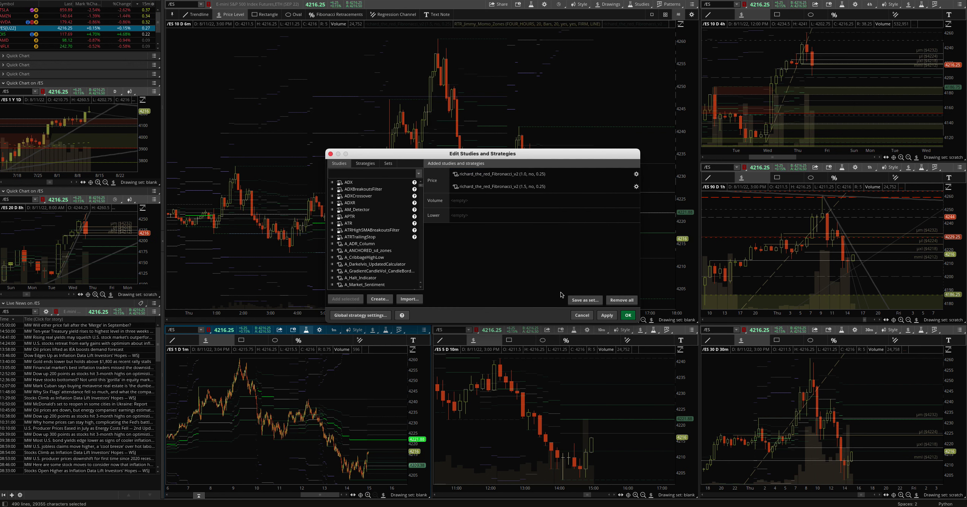
pyautogui.click(583, 316)
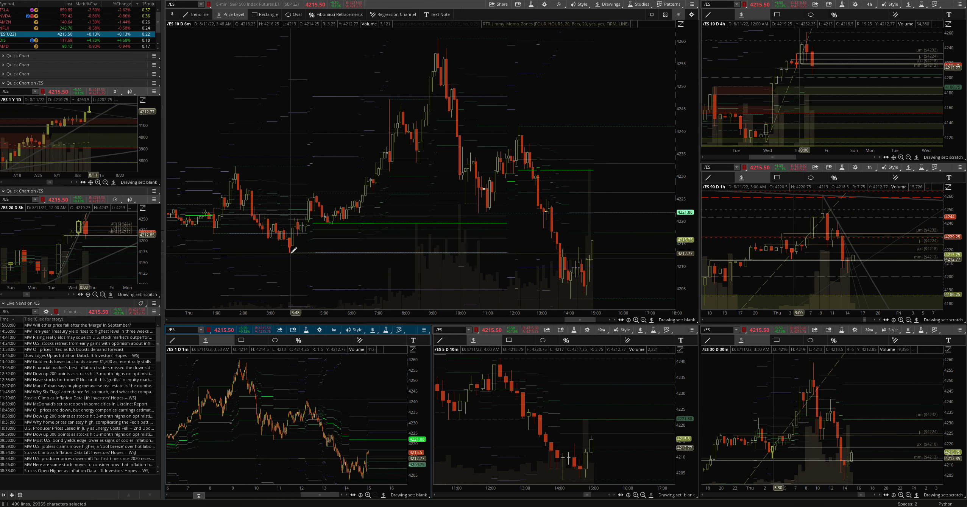
# Draw a Fibonacci retracement from the 4247 high to the 4213 low, then open and dismiss the chart menu
pyautogui.click(336, 14)
pyautogui.moveTo(391, 100); pyautogui.dragTo(291, 251)
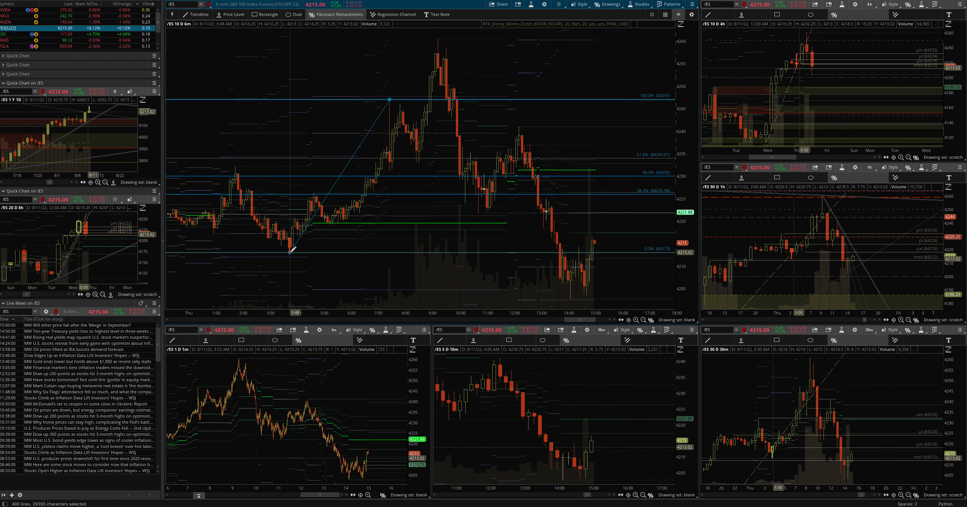
pyautogui.rightClick(291, 251)
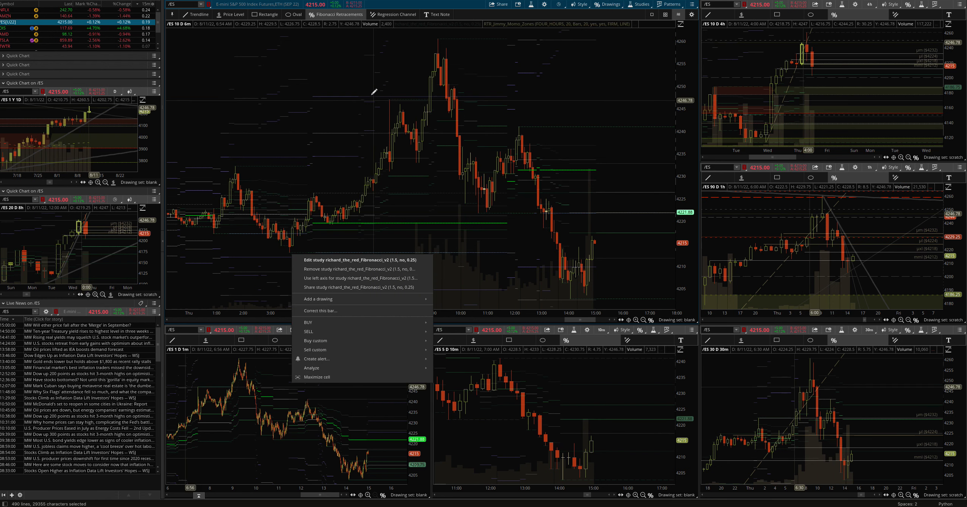
pyautogui.click(308, 108)
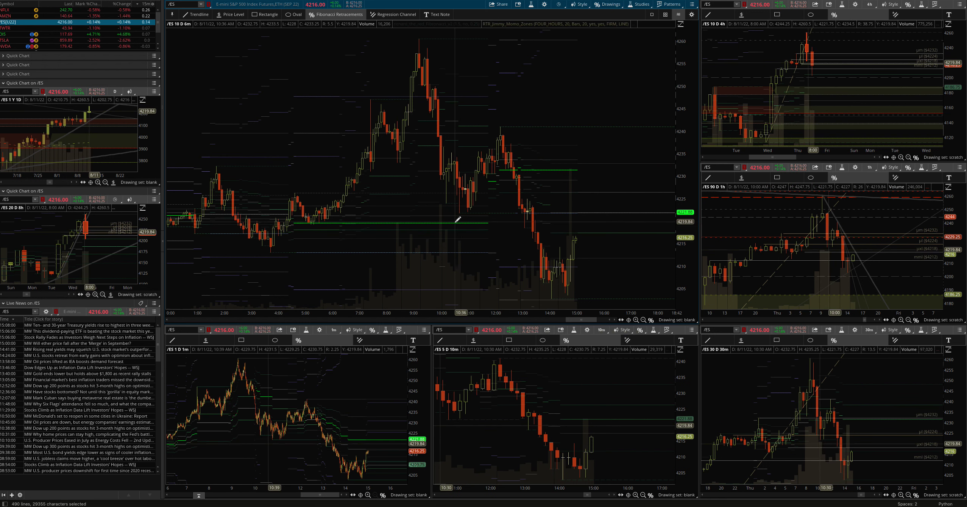
# Open Edit Studies on the main /ES chart, showing two Fibonacci v2 studies plus RTR_Jimmy_Momo_Zones
pyautogui.click(531, 4)
# Remove the extra richard_the_red_Fibonacci_v2 study from the main chart's study list
pyautogui.click(481, 198)
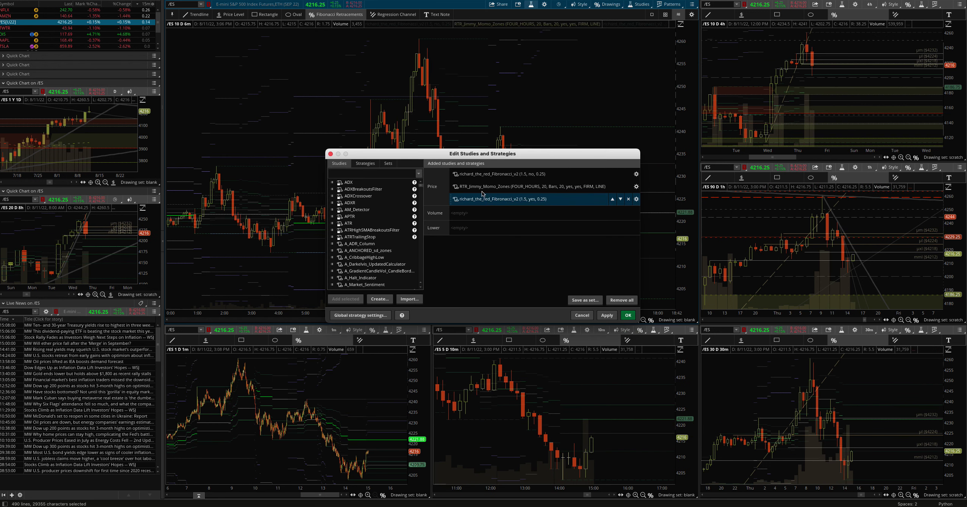
pyautogui.click(628, 198)
pyautogui.click(531, 175)
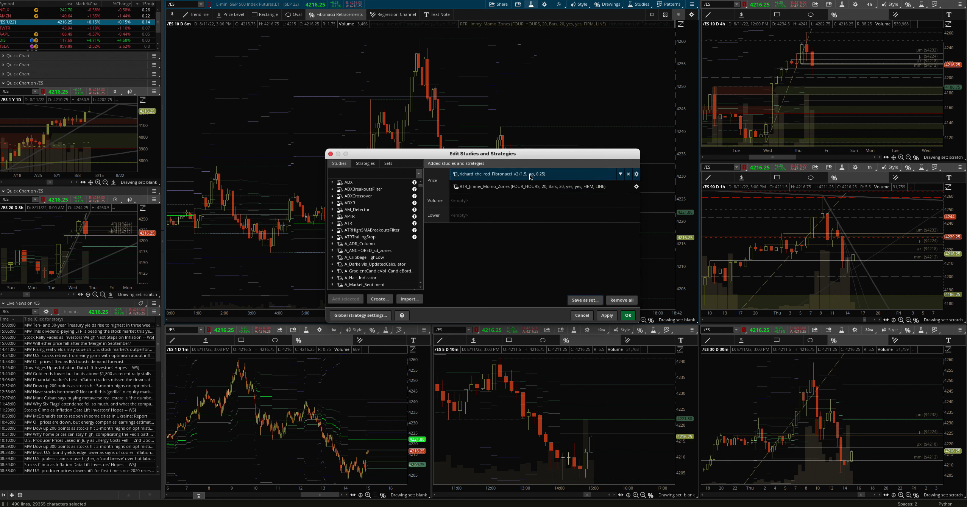
# Add a fresh richard_the_red_Fibonacci_v2 study via a 'fib' search, set hours to 4.0, and apply
pyautogui.click(388, 174)
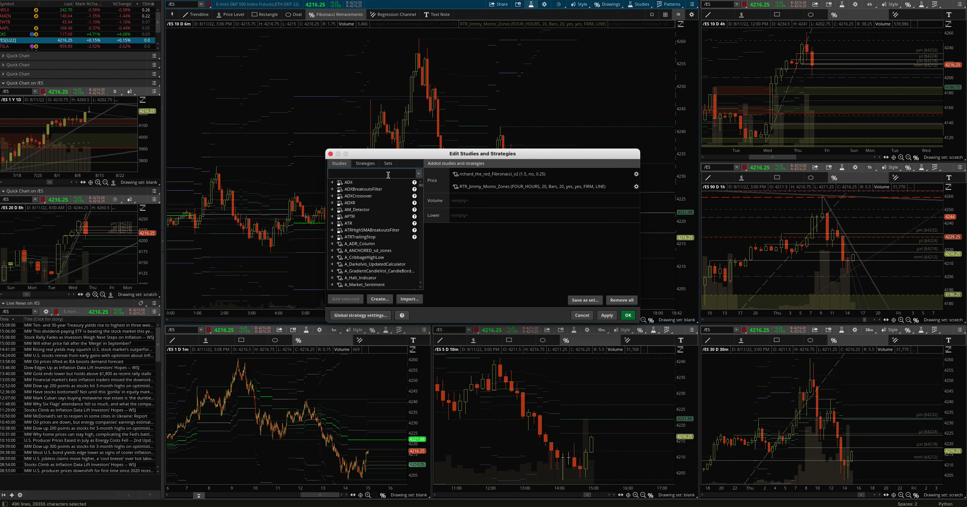
pyautogui.write('fibro')
pyautogui.click(387, 190)
pyautogui.click(345, 298)
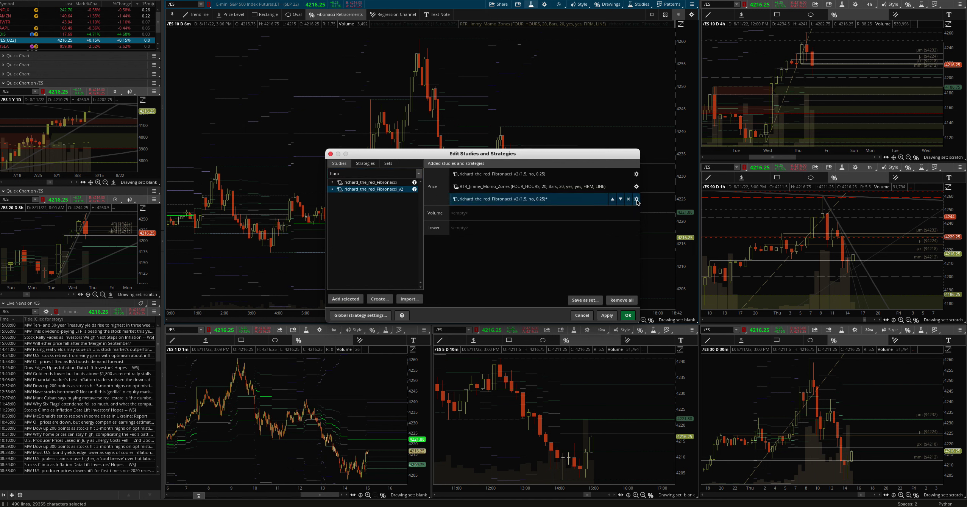
pyautogui.click(637, 200)
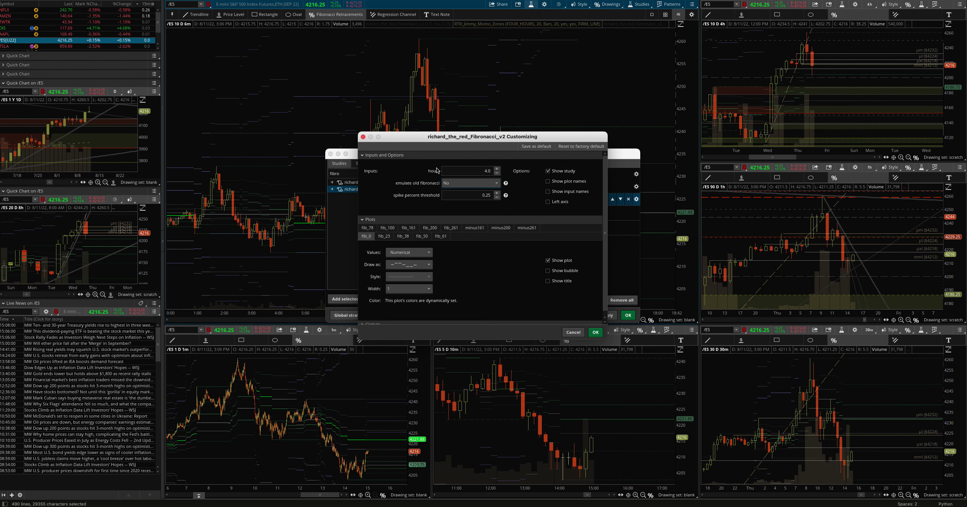
pyautogui.click(573, 332)
pyautogui.click(628, 315)
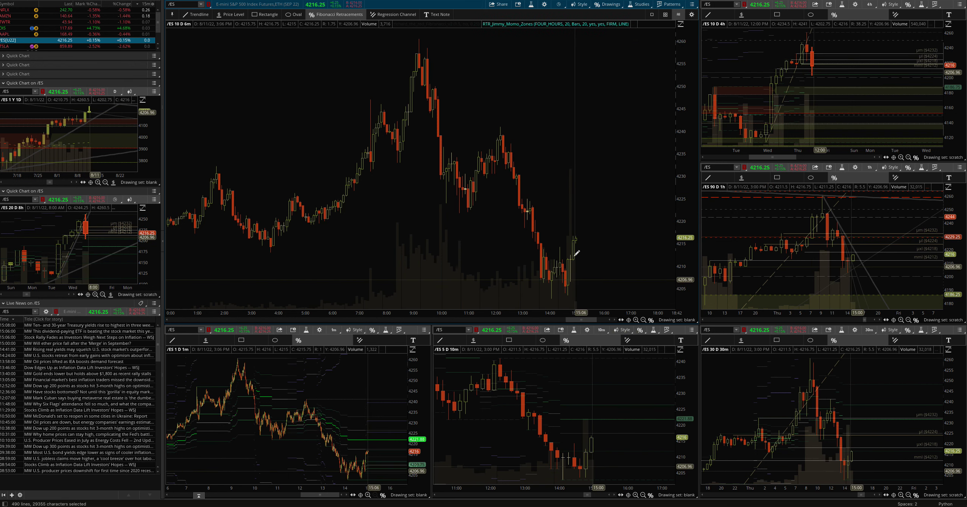
# Set the Fibonacci v2 study's fib_50 plot colour to bright green and close the studies list
pyautogui.scroll(5, 513, 129)
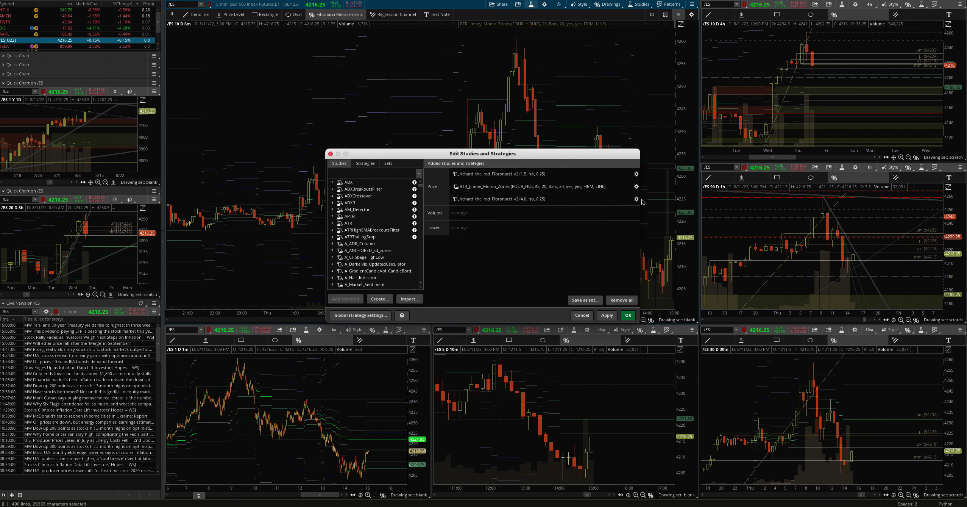
pyautogui.click(637, 199)
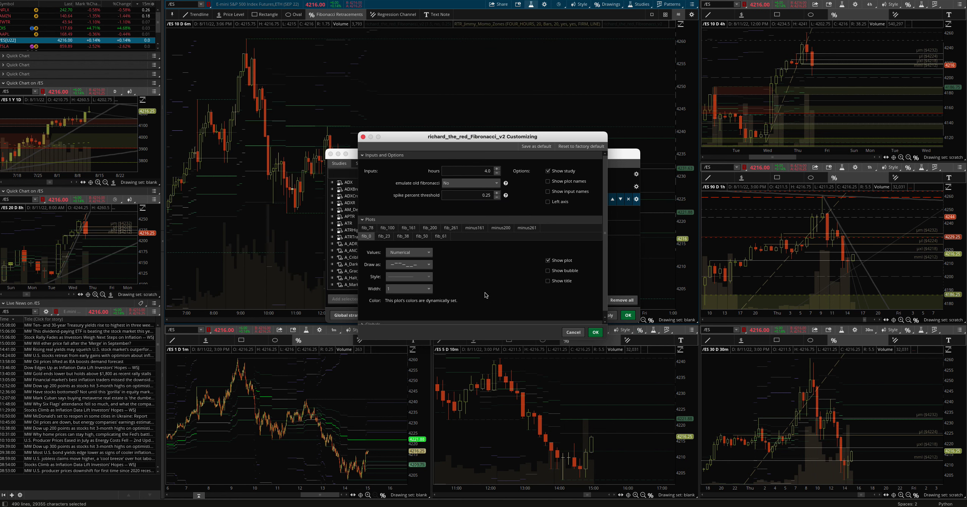
pyautogui.scroll(-1, 416, 301)
pyautogui.scroll(-3, 483, 276)
pyautogui.click(522, 300)
pyautogui.click(526, 320)
pyautogui.click(596, 332)
pyautogui.press('Return')
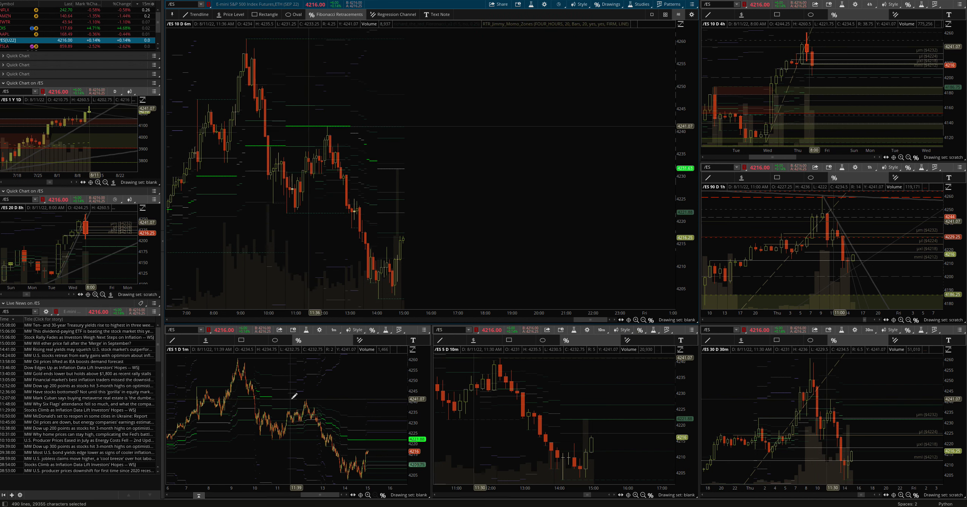
pyautogui.click(306, 330)
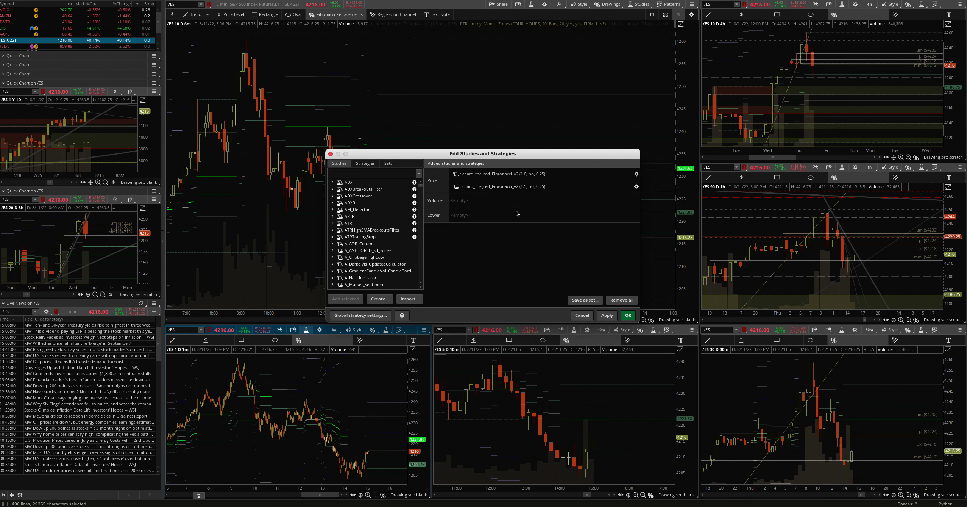
pyautogui.click(527, 186)
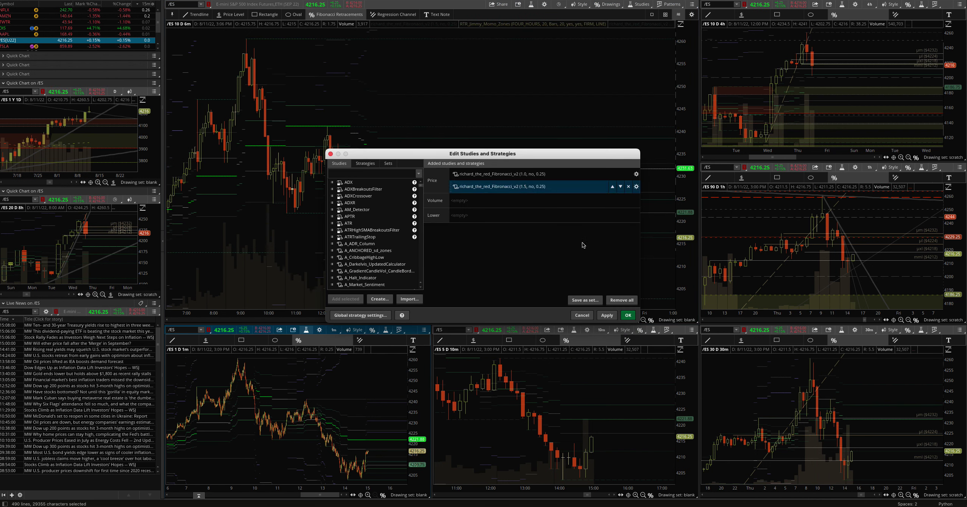
pyautogui.click(628, 315)
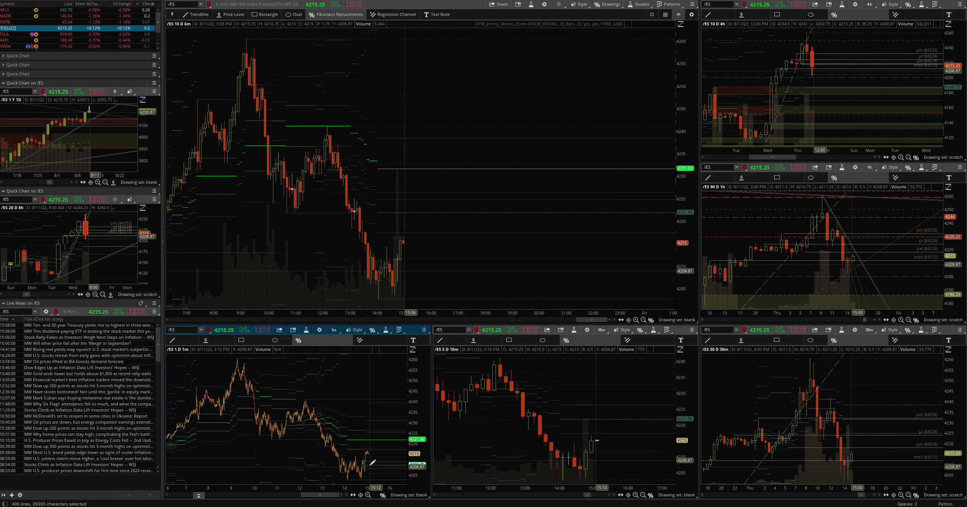
# Zoom the 1-minute /ES chart to about 11:45–13:45 and shift the 6-minute chart's time range
pyautogui.moveTo(335, 451); pyautogui.dragTo(289, 450)
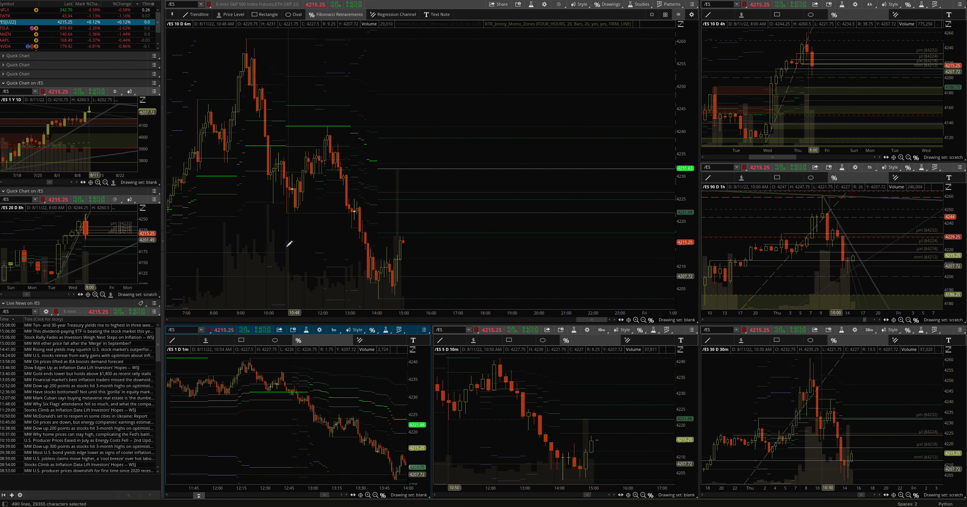
pyautogui.scroll(5, 321, 236)
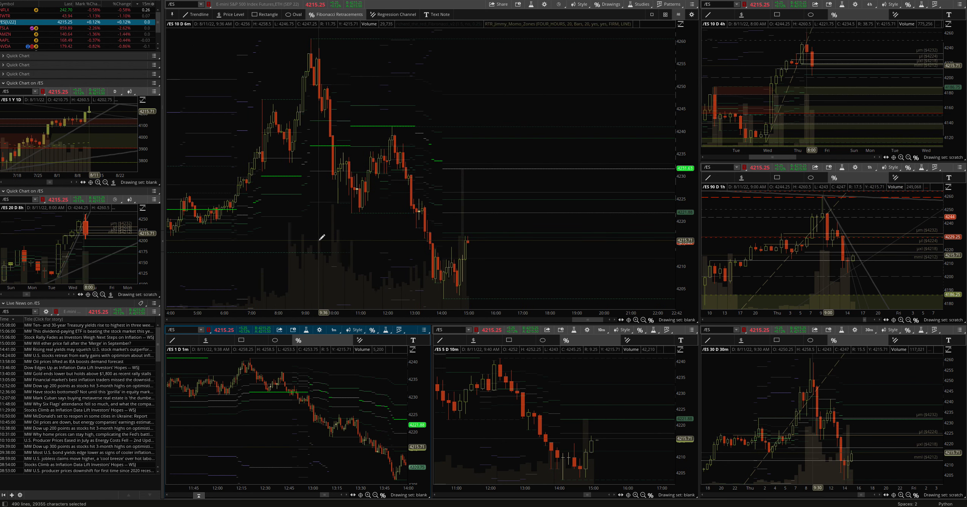
pyautogui.scroll(1, 321, 238)
# Review the studies list unchanged, compress the 6-minute chart's time scale, then reopen the studies list
pyautogui.click(530, 4)
pyautogui.click(560, 176)
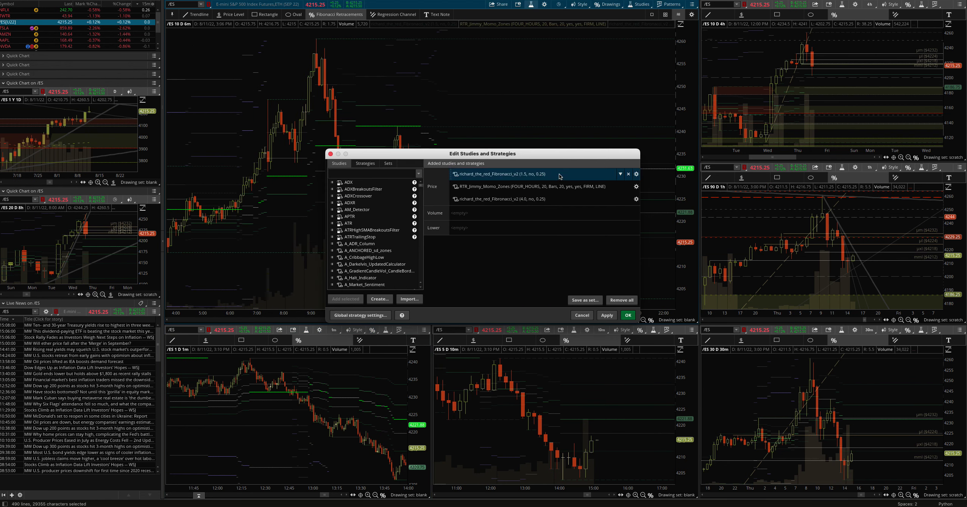
pyautogui.click(582, 315)
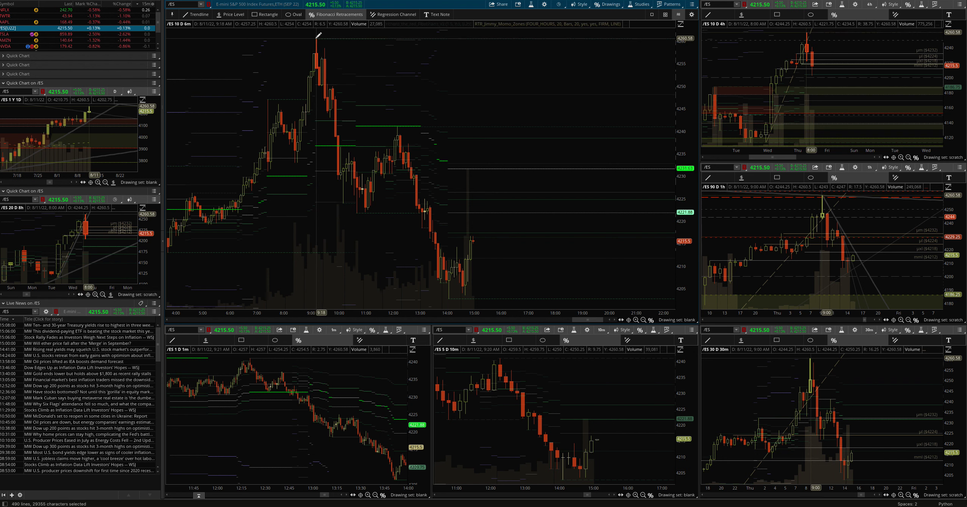
pyautogui.moveTo(251, 313); pyautogui.dragTo(288, 310)
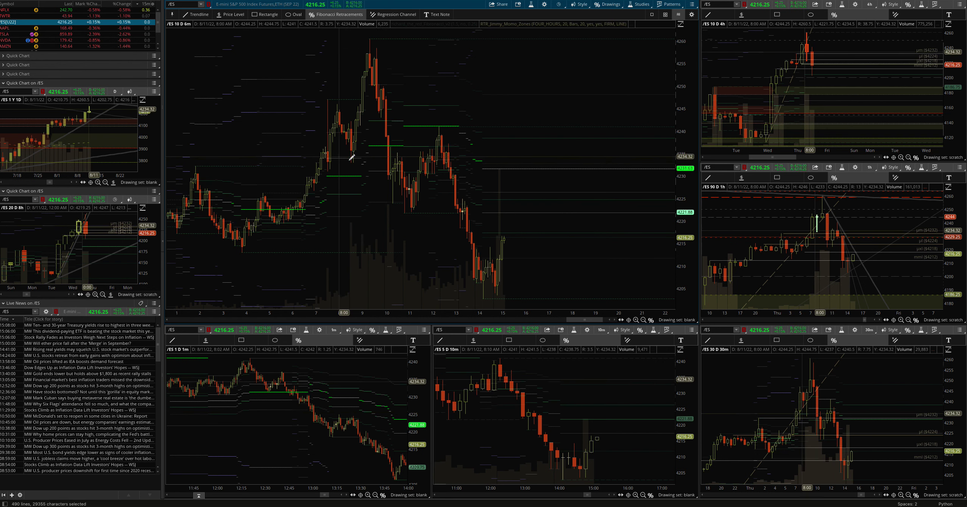
pyautogui.click(532, 4)
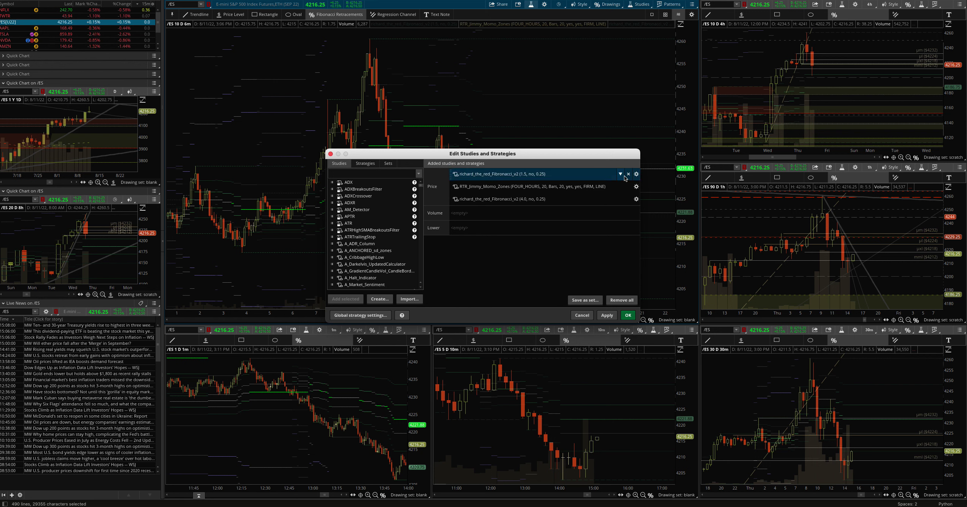
# Open the first Fibonacci v2 study's settings, then cancel out of it and the studies editor
pyautogui.click(636, 174)
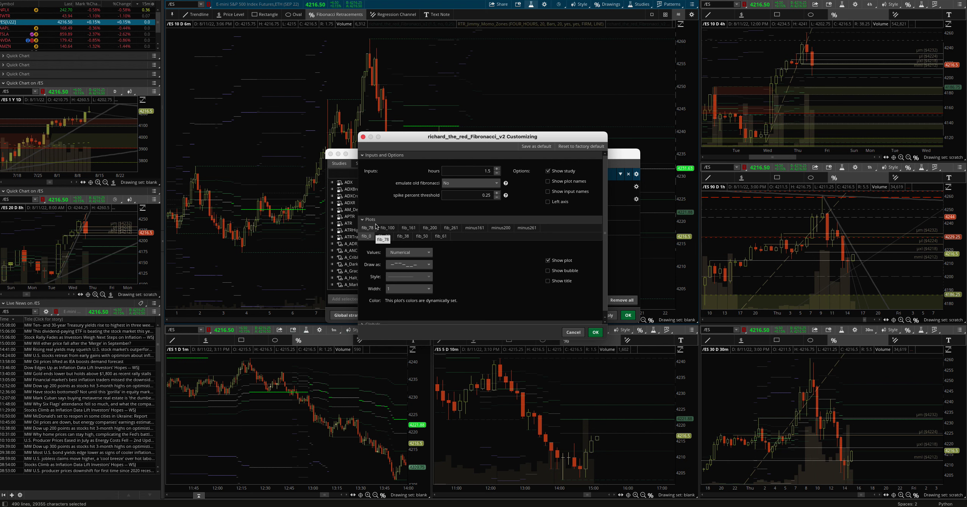
pyautogui.click(574, 332)
pyautogui.click(583, 316)
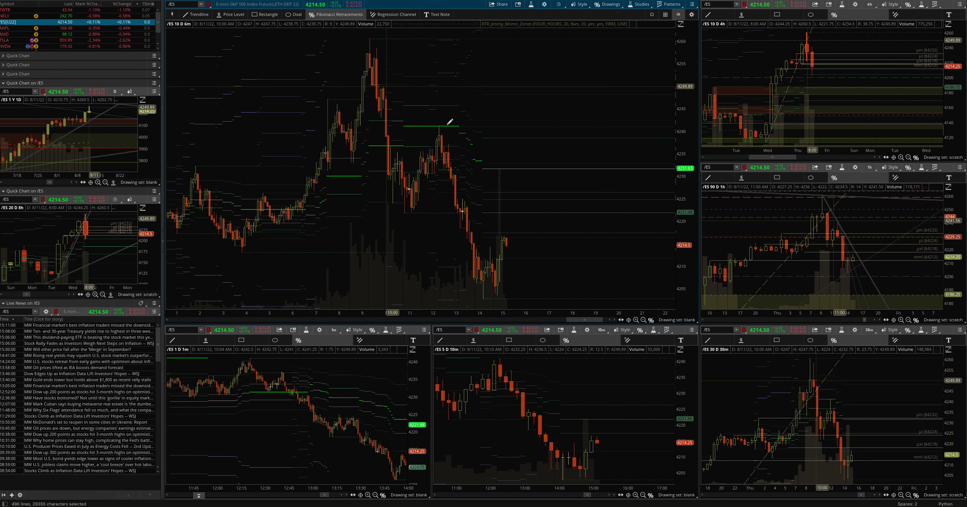
# Pick the Fibonacci Retracement tool and anchor it at the 4260.5 high on the main chart
pyautogui.click(365, 14)
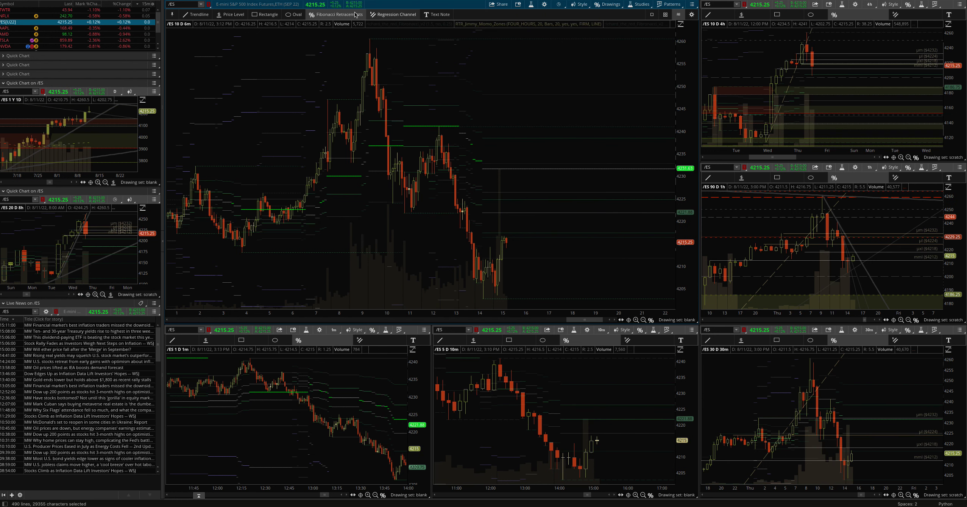
pyautogui.click(370, 39)
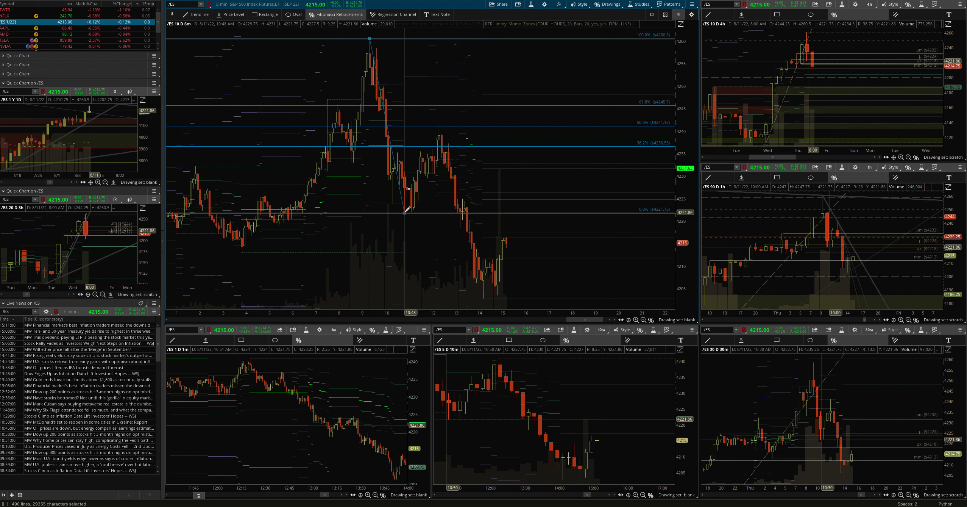
pyautogui.rightClick(408, 209)
pyautogui.click(442, 128)
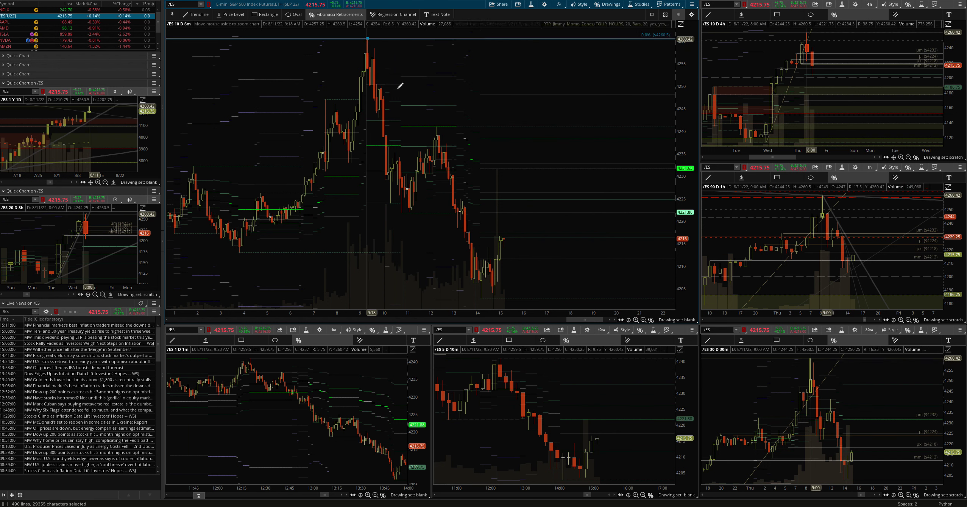
# Stretch the retracement down to the 4221.75 low, placing its 50% level at 4241.13, and deselect it
pyautogui.moveTo(400, 86); pyautogui.dragTo(404, 210)
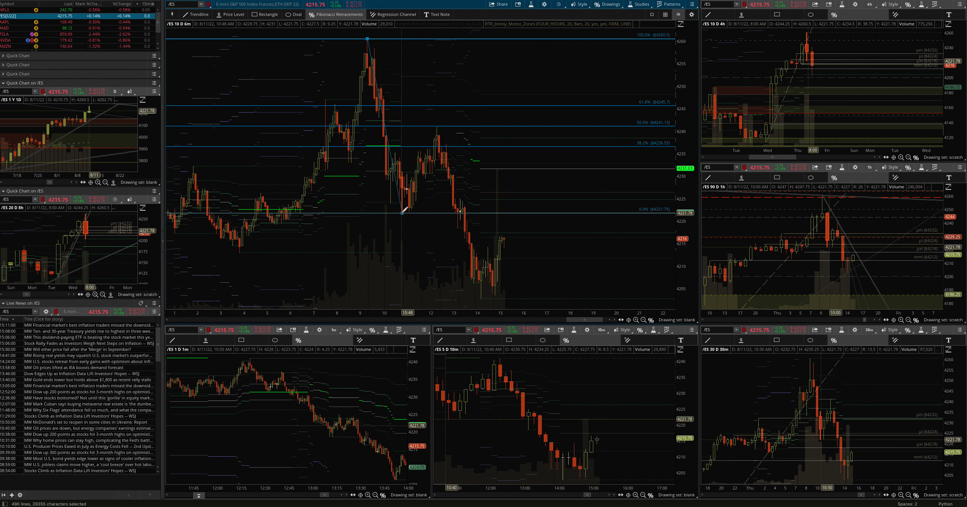
pyautogui.moveTo(405, 209); pyautogui.dragTo(404, 209)
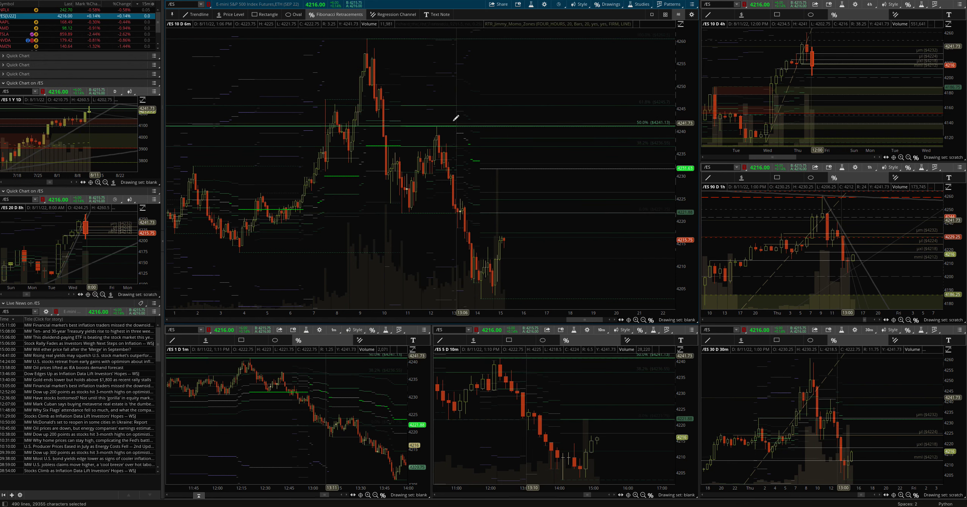
# Delete the hand-drawn Fibonacci retracement using its right-click menu
pyautogui.rightClick(258, 123)
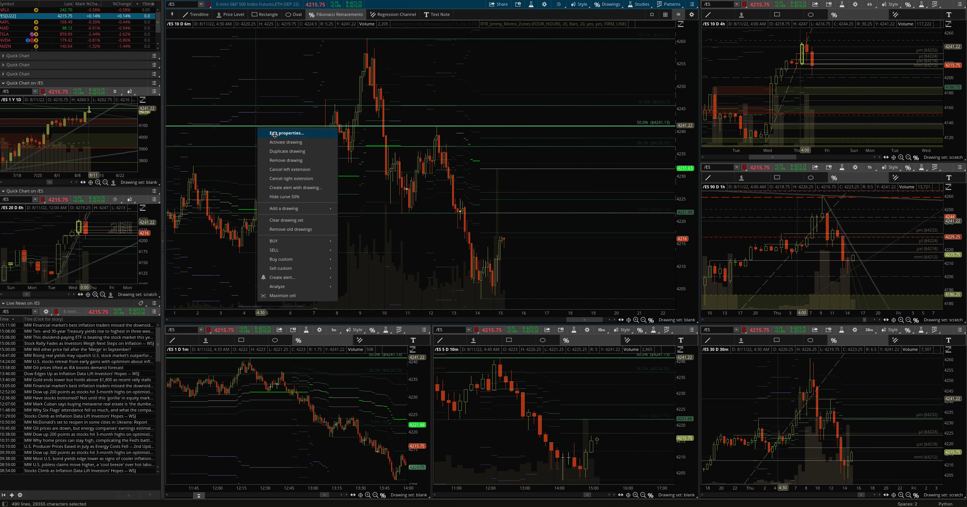
pyautogui.press('Return')
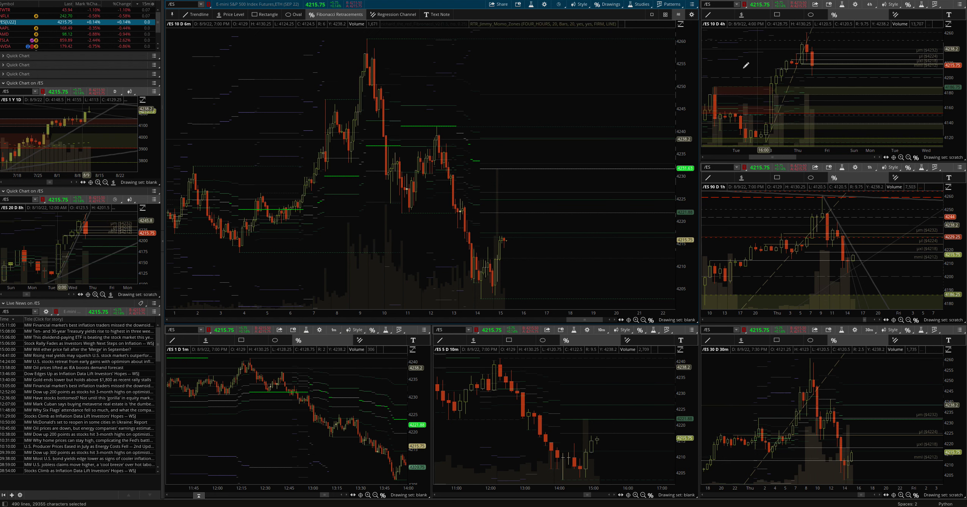
# Pan the 8-hour /ES quick chart to bring its latest bars and Fibonacci levels into view
pyautogui.rightClick(90, 244)
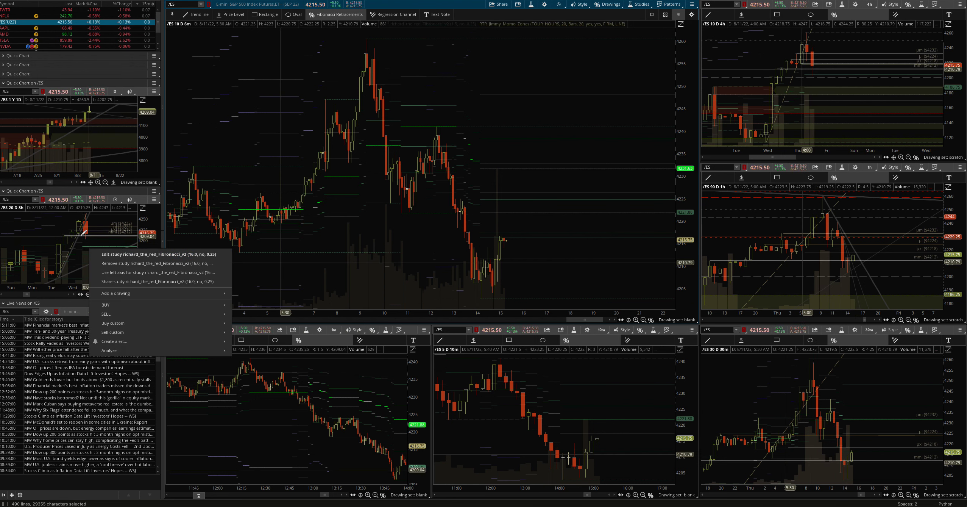
pyautogui.click(100, 240)
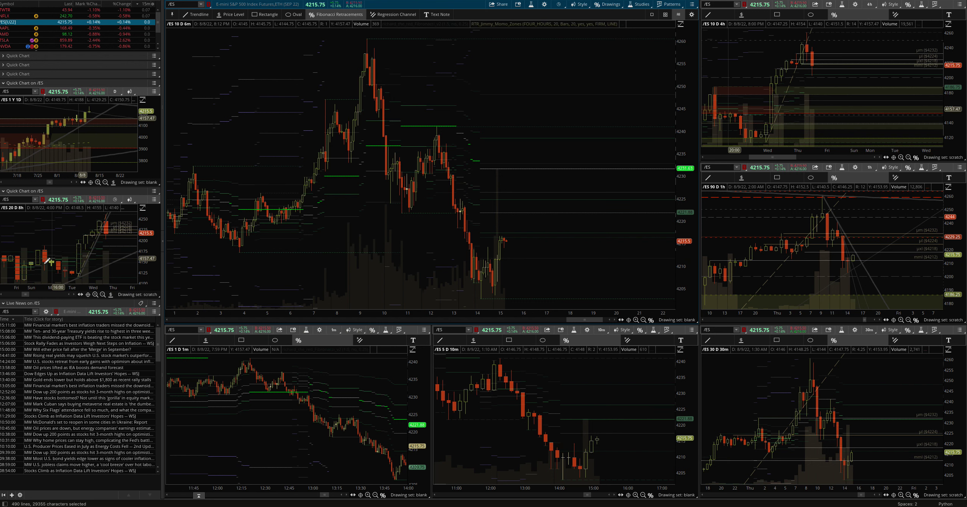
pyautogui.moveTo(43, 259); pyautogui.dragTo(61, 255)
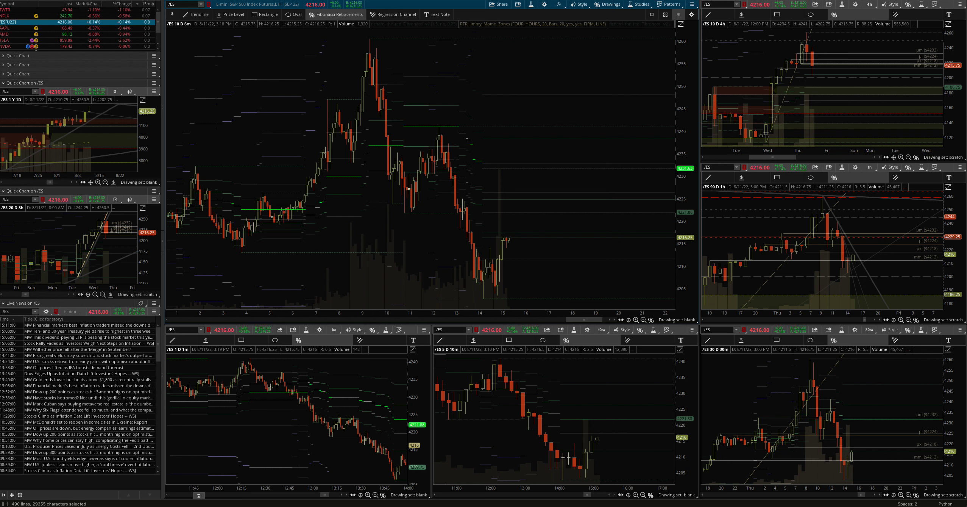
# Select the 4231.63 price level line on the main 10-day /ES chart
pyautogui.click(508, 168)
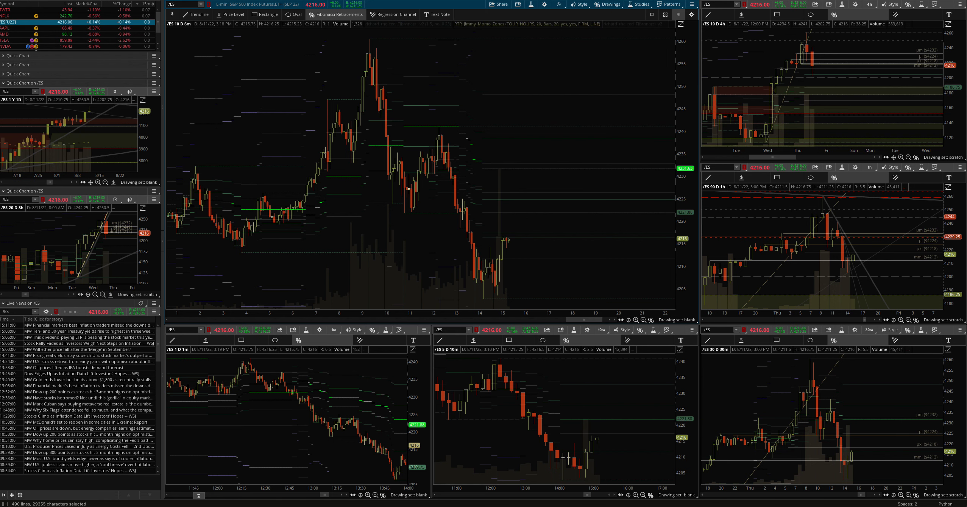